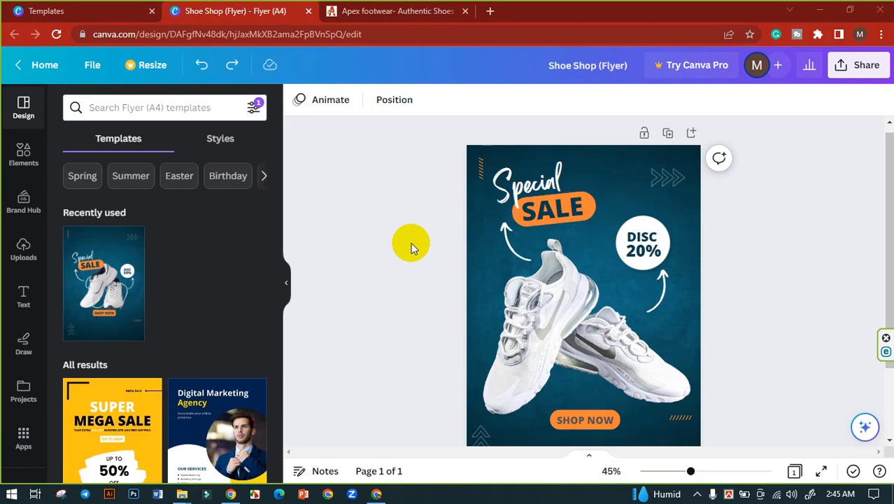
Step: Compare the original Shoe Shop flyer template with the customized flyer, including its lower part with the website address
click(78, 9)
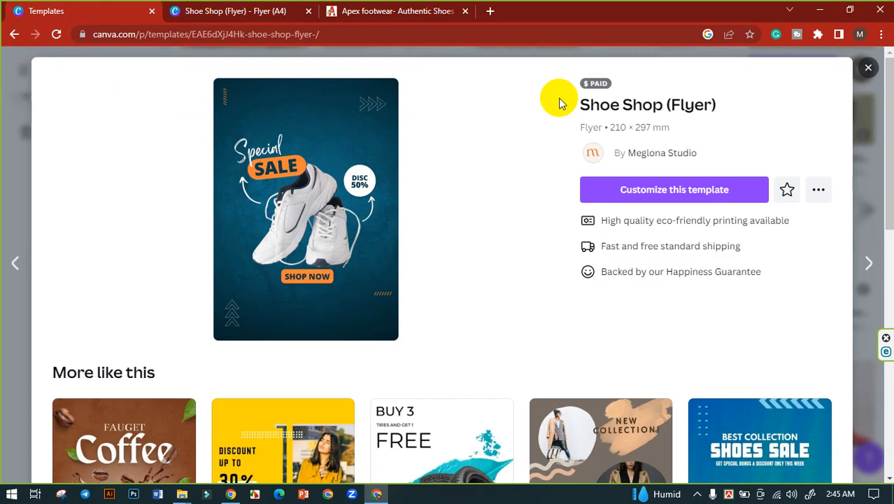
mouse_move(589, 85)
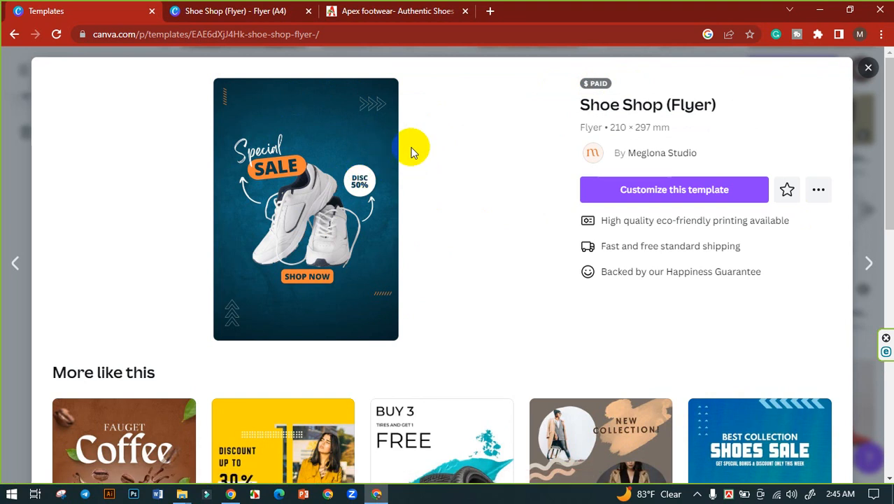
click(255, 11)
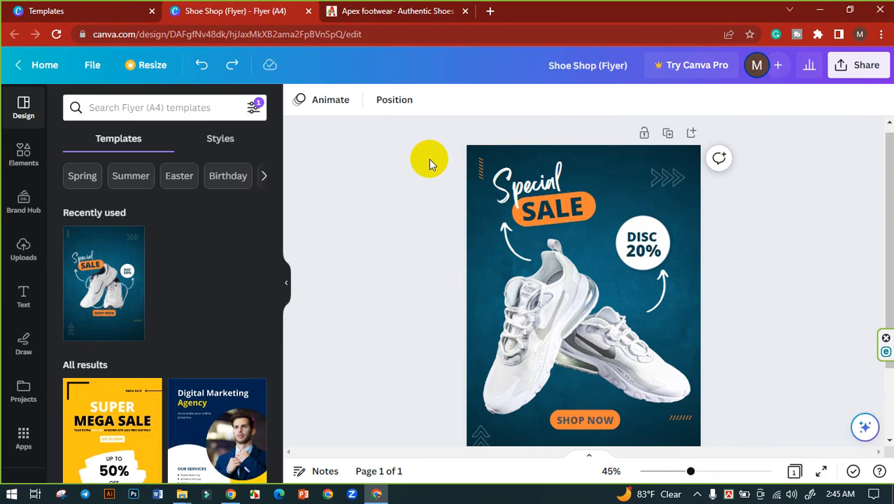
scroll(430, 165, down, 2)
scroll(424, 168, up, 1)
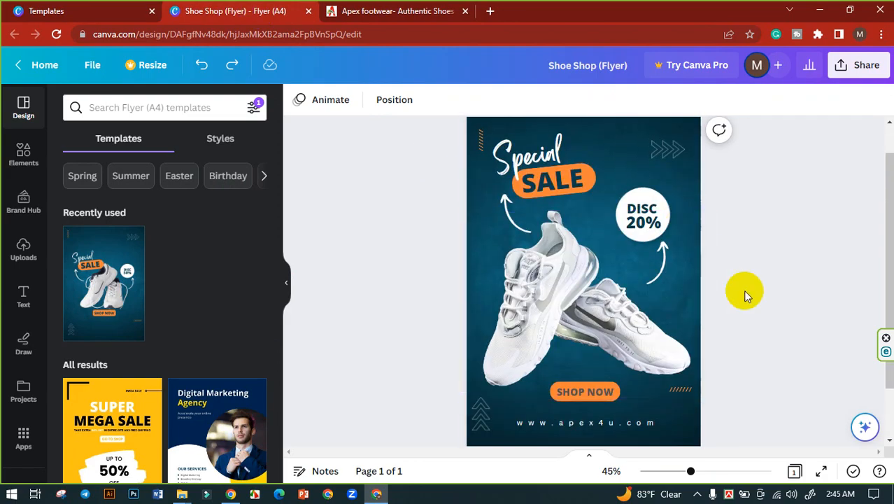
click(120, 10)
click(210, 10)
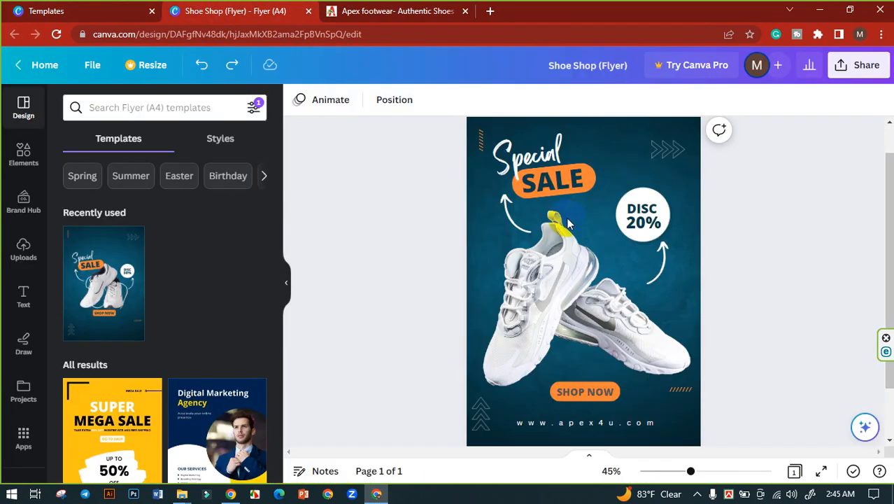
scroll(418, 230, up, 1)
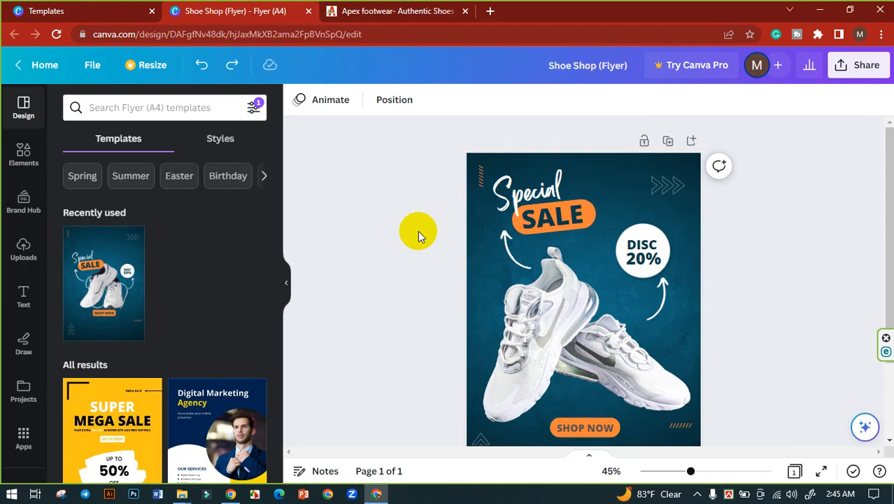
scroll(455, 241, down, 3)
scroll(700, 259, up, 3)
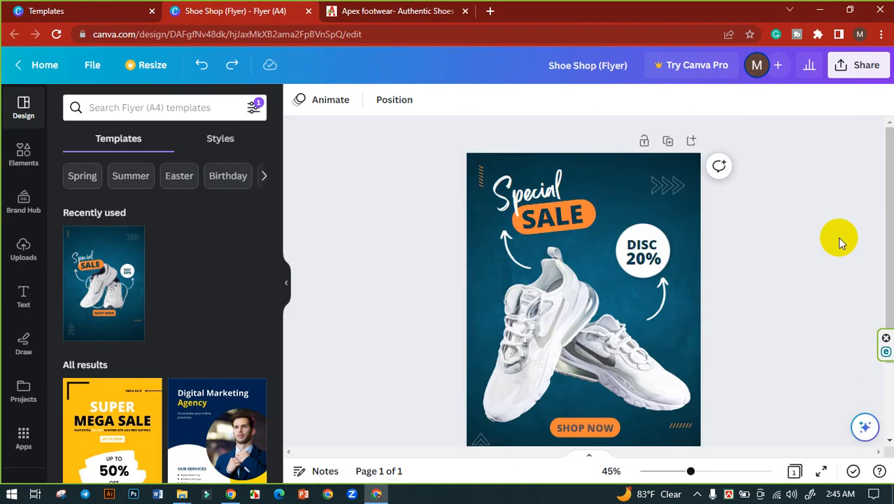
Step: Try to download the flyer as a PNG
click(865, 79)
scroll(755, 244, down, 1)
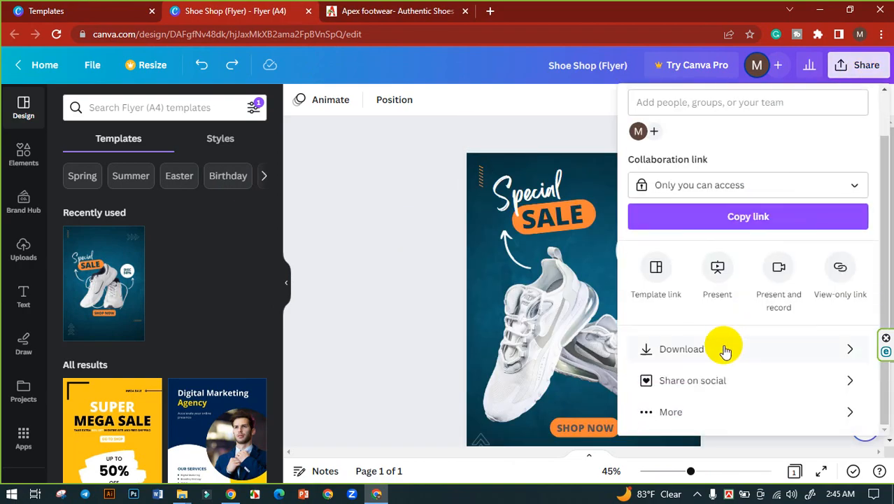
click(725, 349)
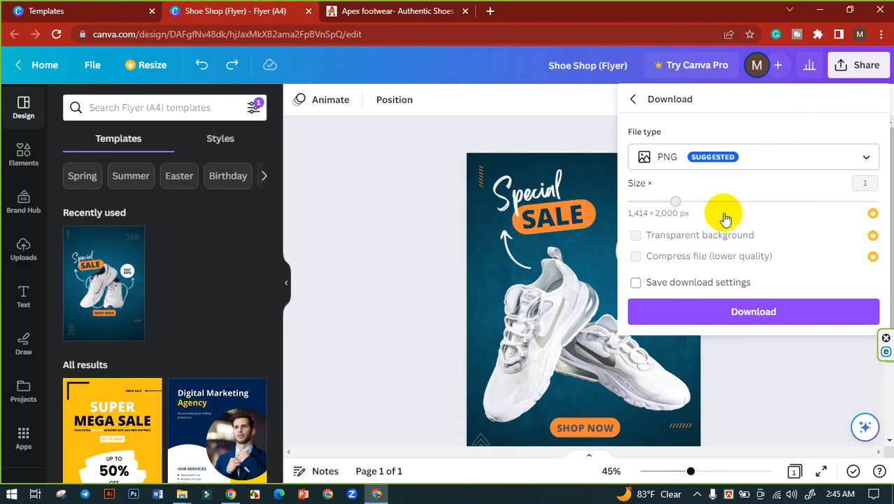
click(751, 313)
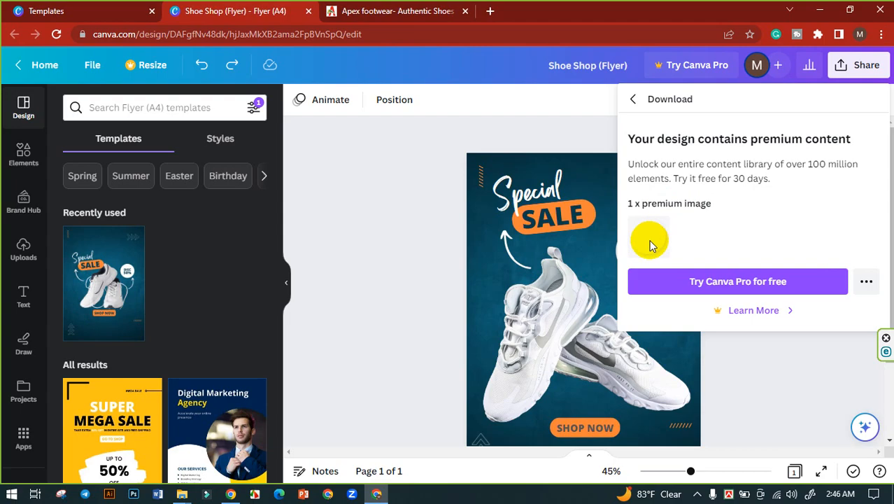
click(405, 222)
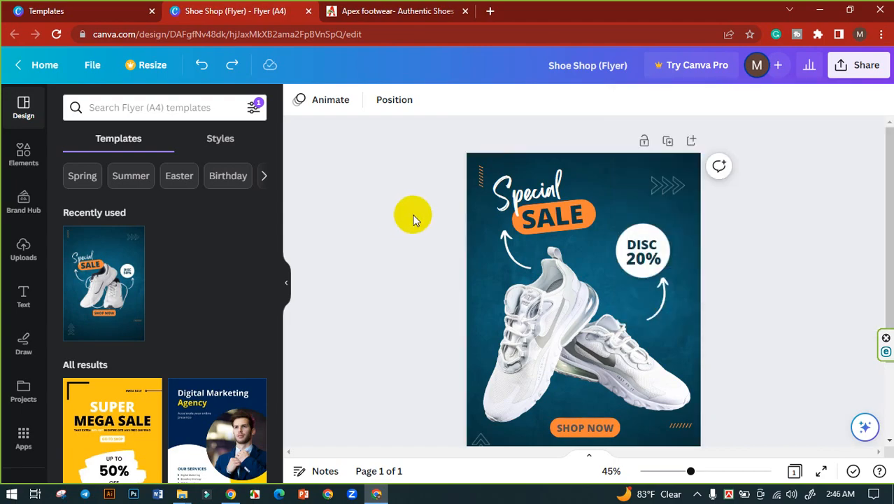
Step: Delete the premium white circle image behind the DISC 20% text
scroll(410, 218, down, 3)
scroll(405, 216, up, 2)
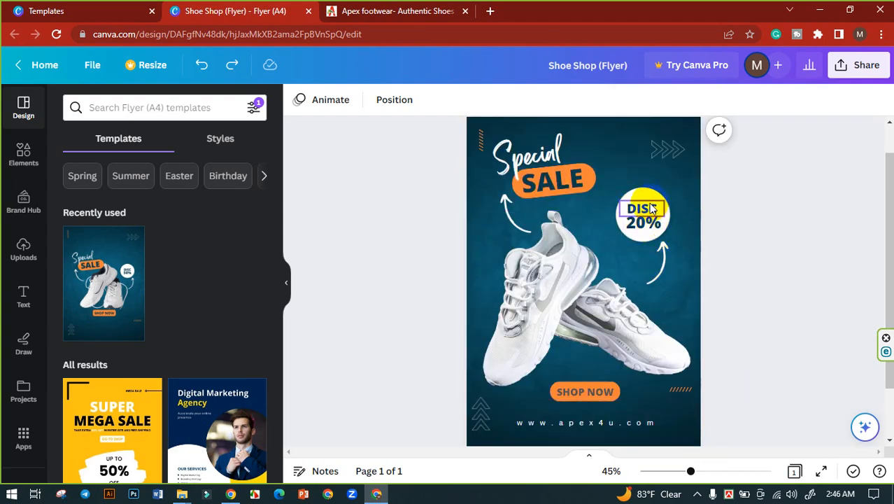
drag(690, 471, 701, 471)
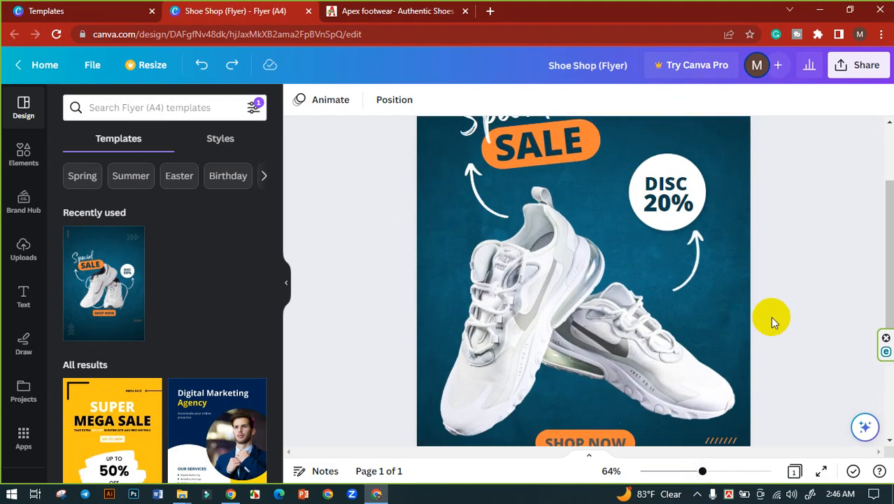
scroll(772, 321, up, 2)
click(675, 229)
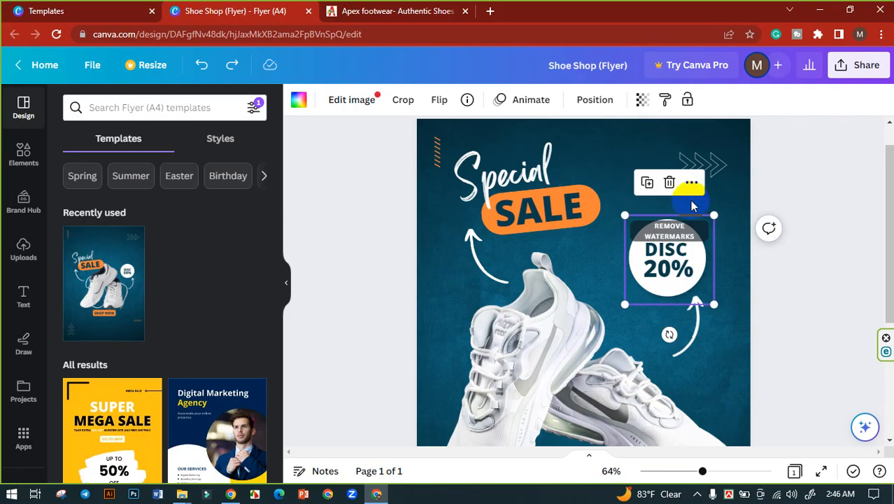
click(712, 221)
click(673, 234)
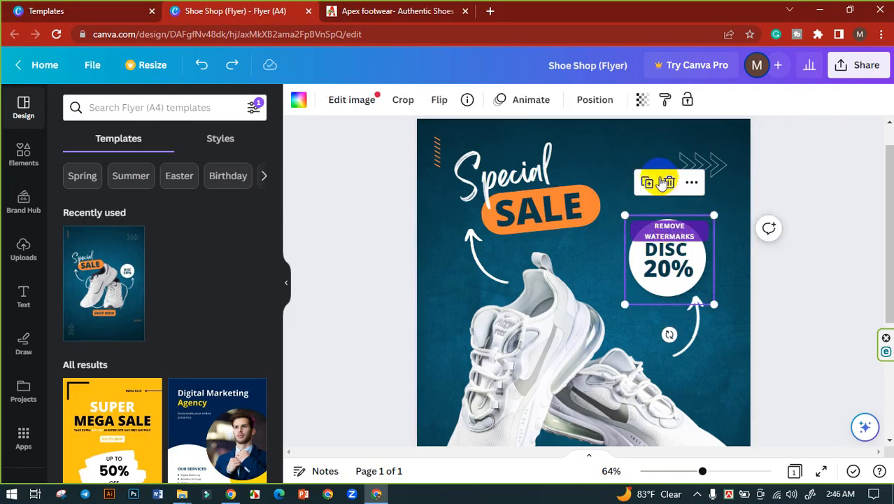
click(669, 184)
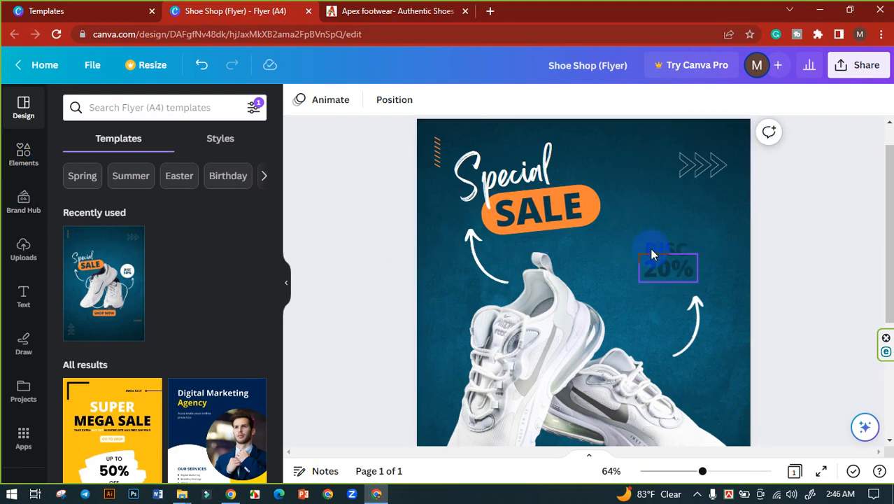
Step: Add a circle from the basic shapes, scale it down and center it behind the DISC 20% text
click(25, 154)
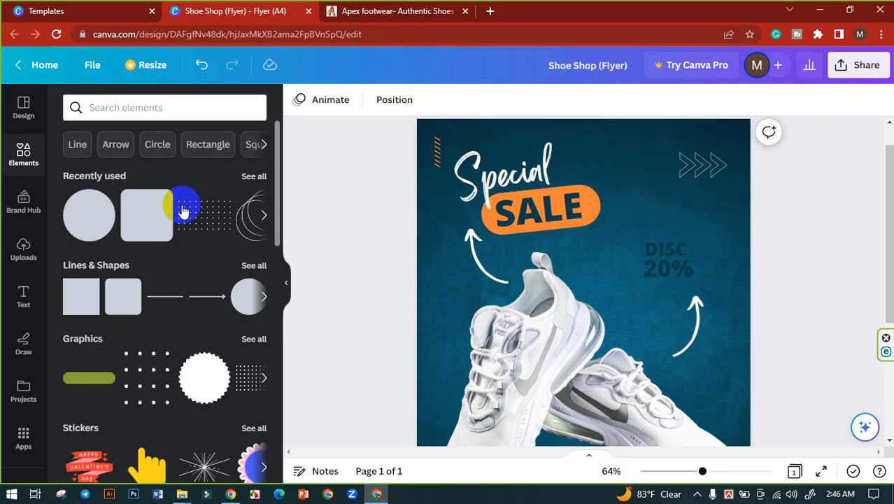
click(257, 267)
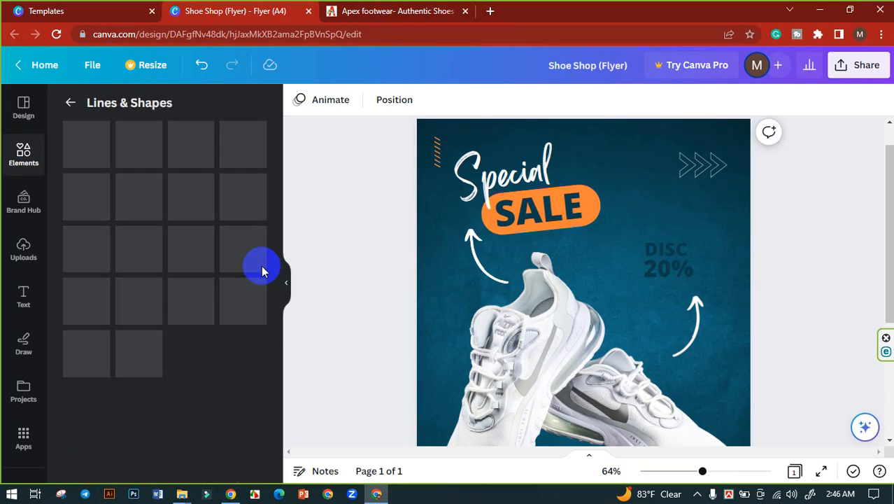
scroll(112, 294, down, 3)
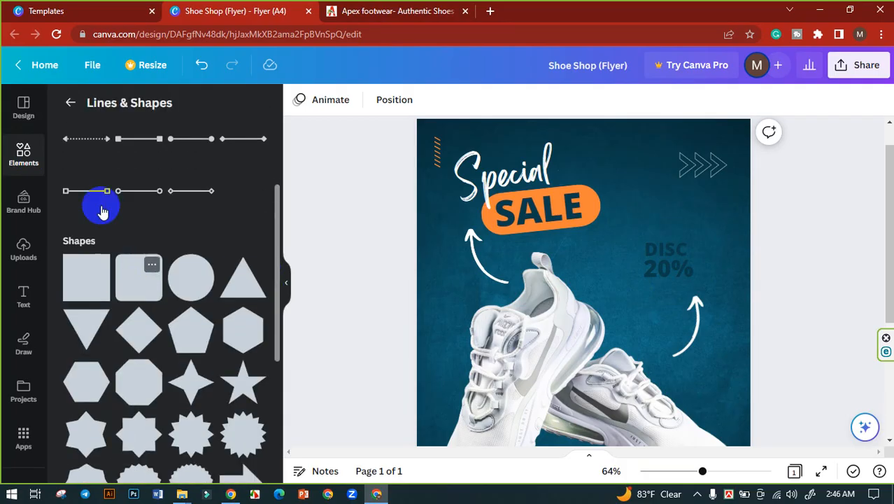
click(188, 287)
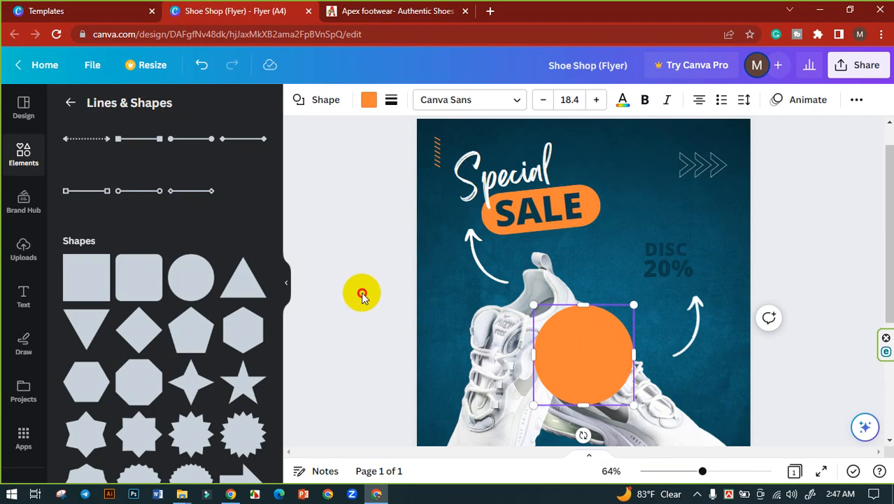
click(597, 357)
drag(597, 357, 680, 262)
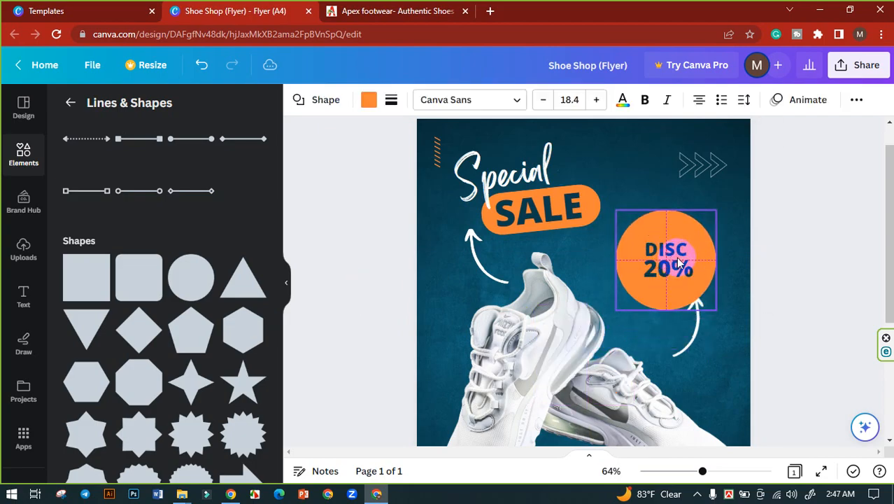
drag(716, 211, 698, 229)
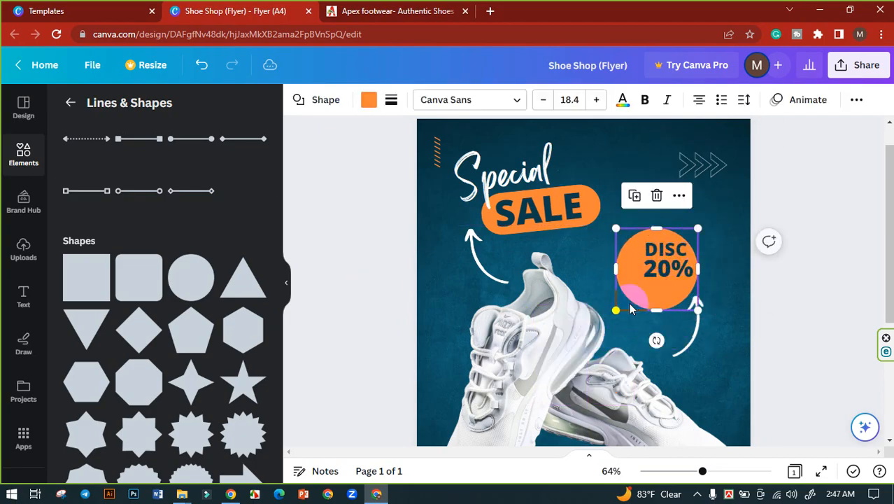
drag(647, 290, 645, 286)
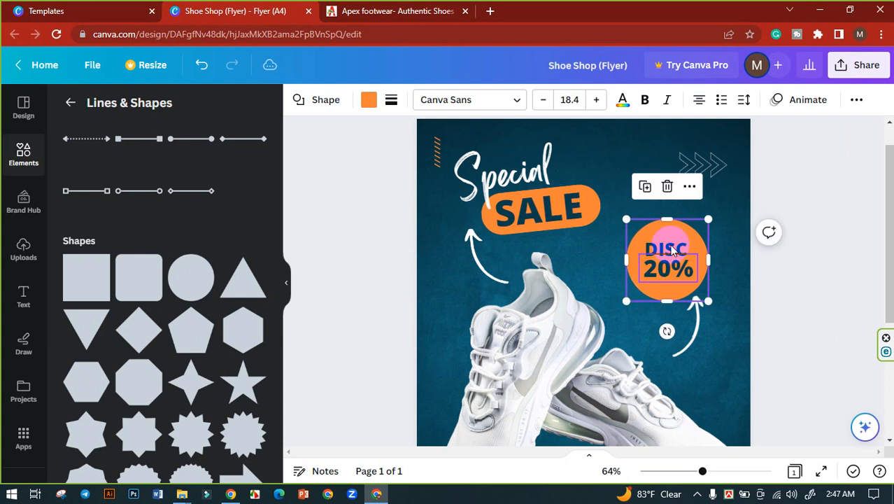
Step: Set the new circle's fill to white from the document colors
click(369, 103)
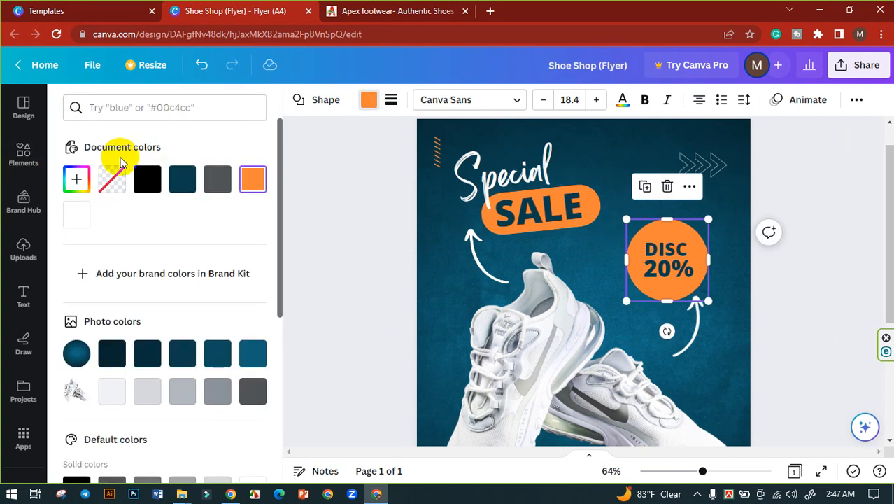
click(77, 215)
click(372, 222)
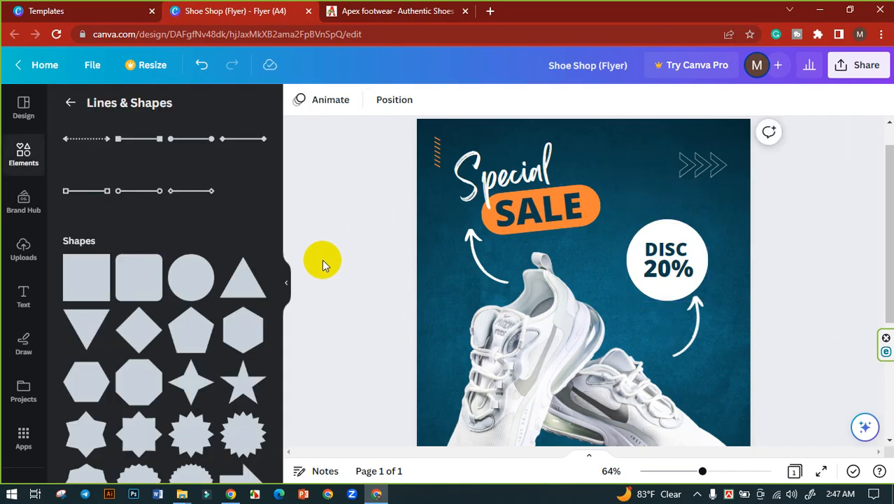
Step: Download the finished flyer as a PNG file
drag(702, 471, 689, 472)
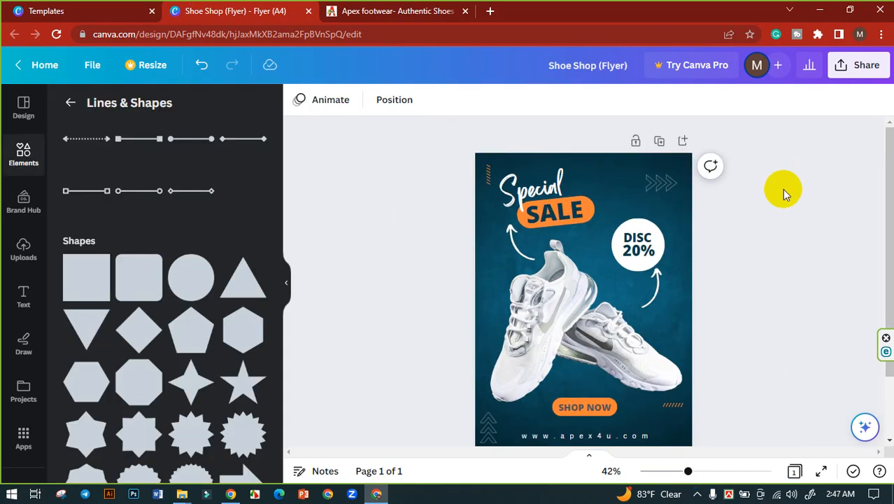
scroll(756, 235, down, 2)
scroll(761, 233, up, 2)
click(859, 67)
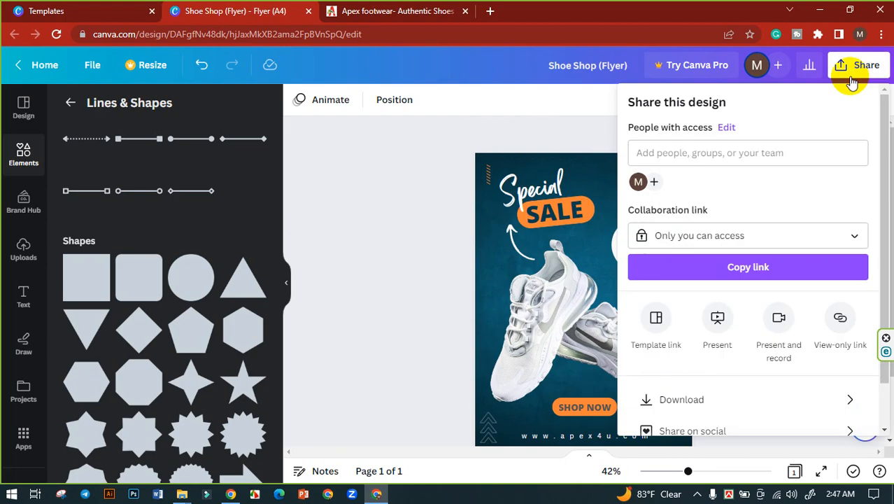
scroll(749, 296, down, 2)
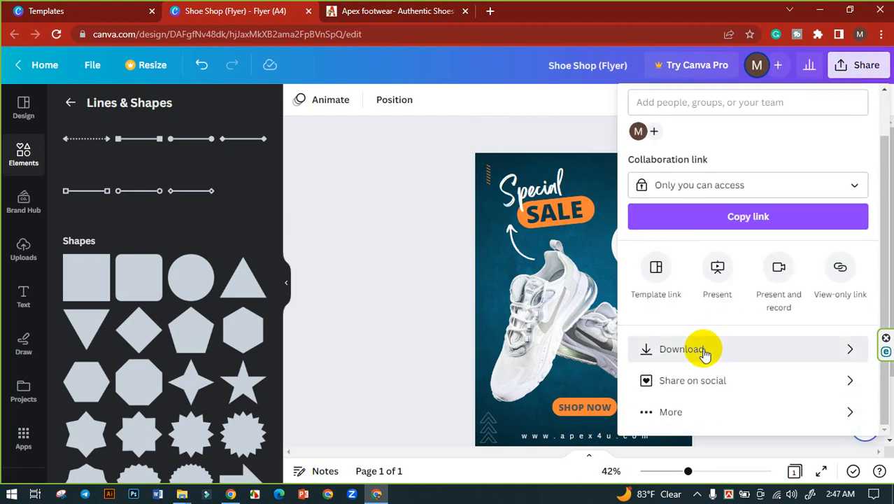
click(703, 350)
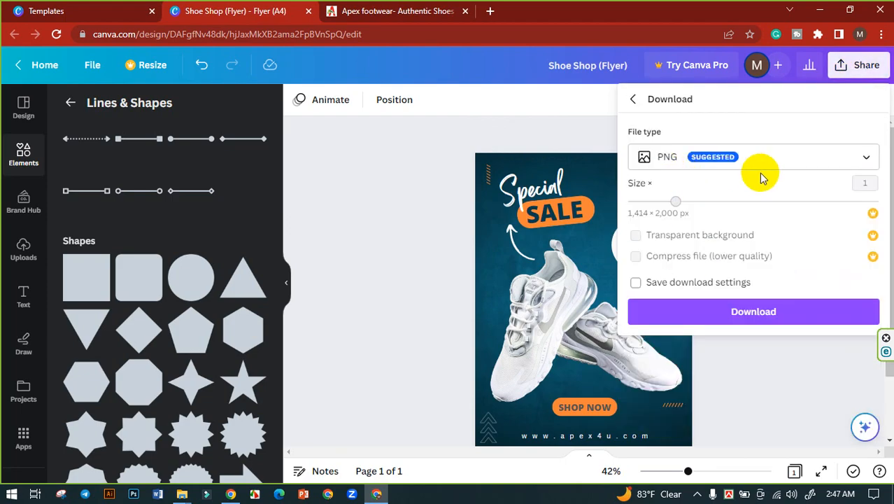
click(740, 312)
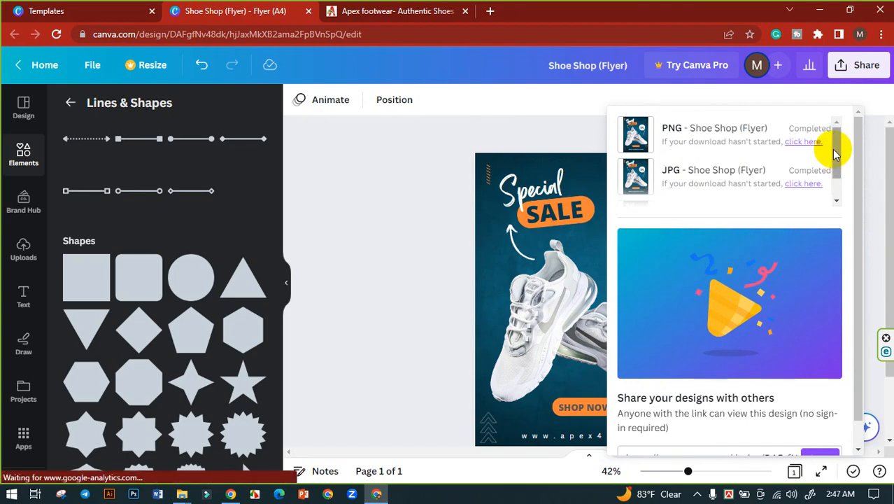
Step: Open the downloaded PNG to check the flyer for watermarks, and return to the design
click(139, 464)
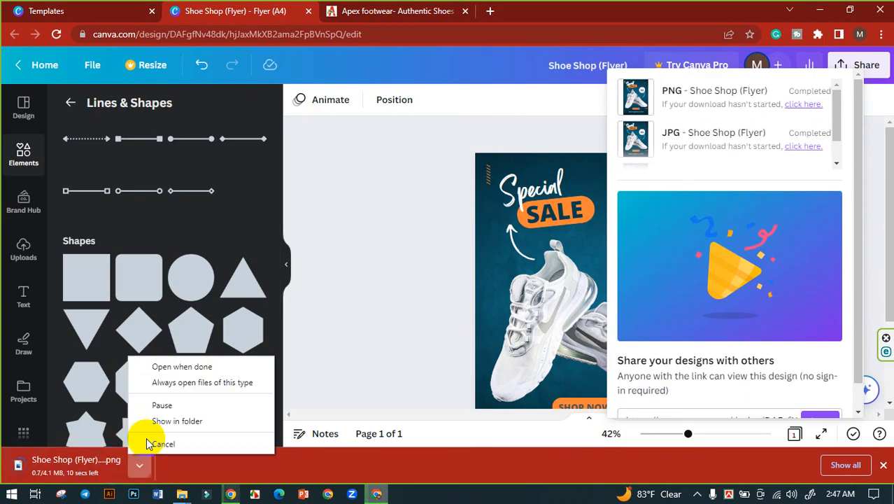
click(169, 372)
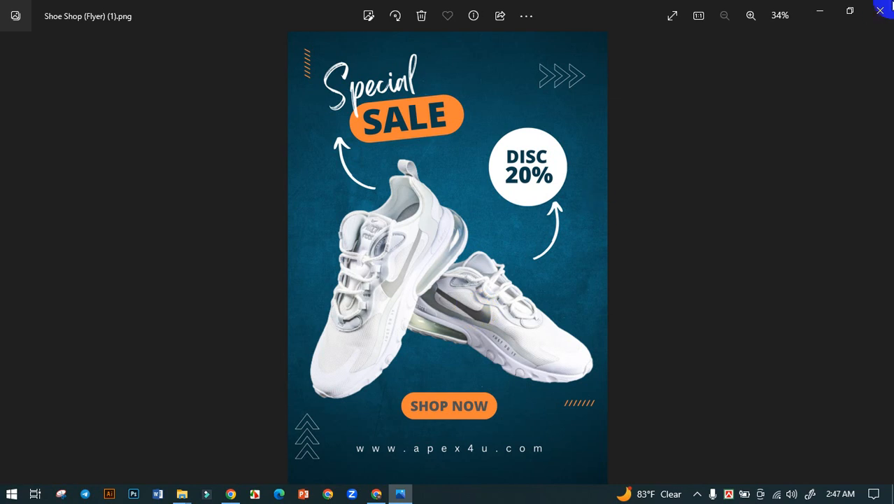
click(880, 10)
click(448, 238)
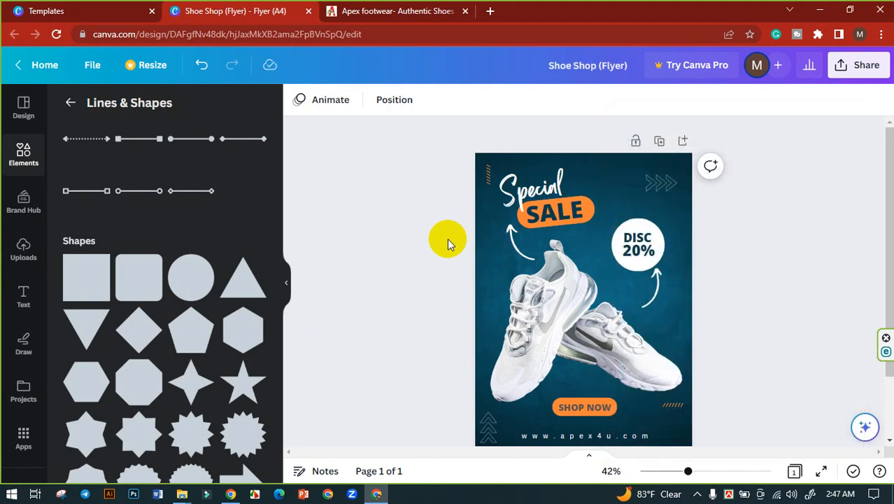
Step: Select the white circle shape behind the DISC 20% text
scroll(447, 236, down, 2)
scroll(434, 239, up, 2)
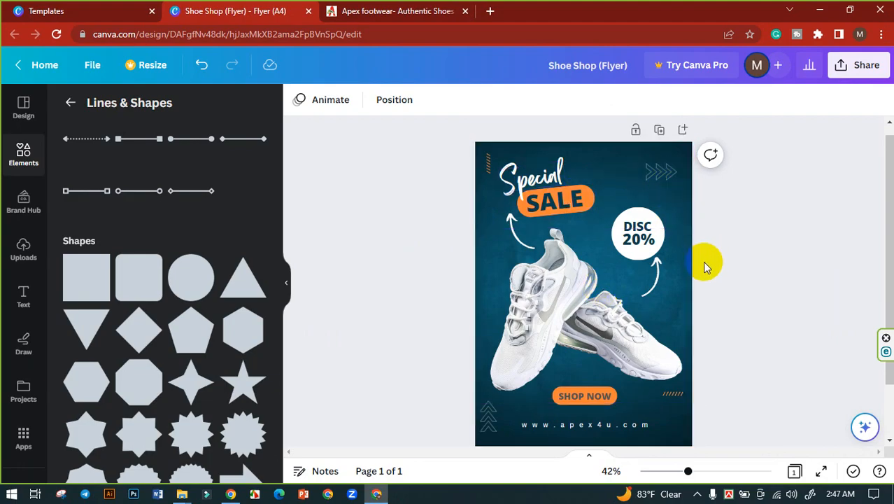
click(654, 212)
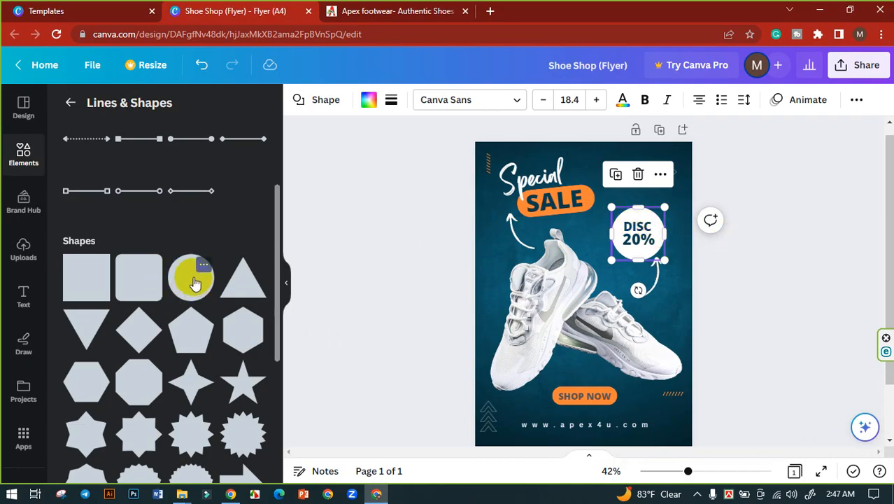
click(358, 250)
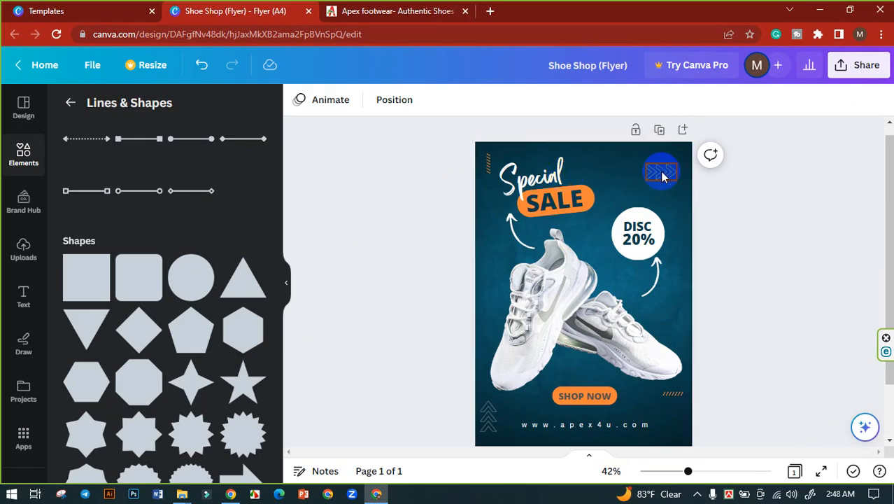
scroll(715, 226, down, 3)
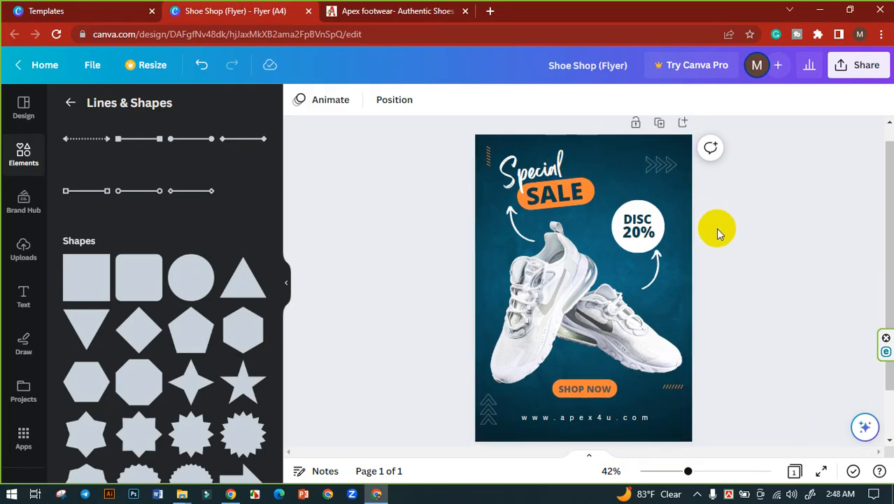
scroll(716, 230, up, 4)
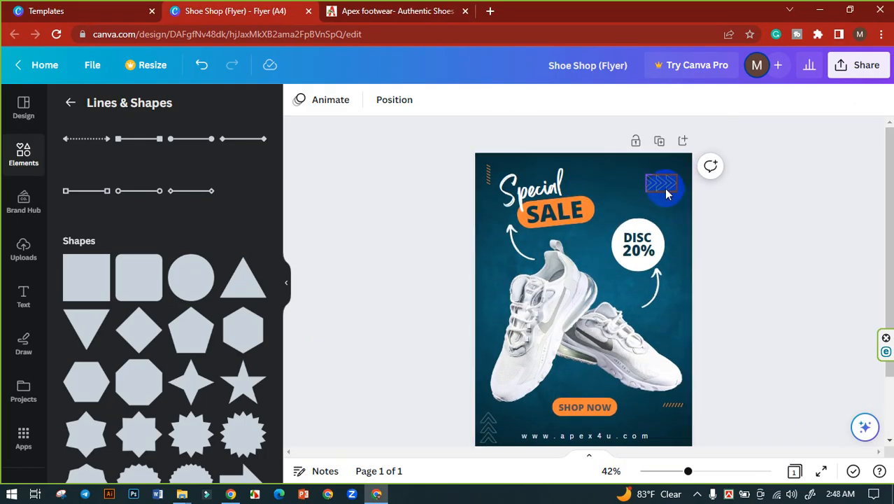
Step: Check the flyer's PNG download options for any premium charge, and close them without downloading
click(843, 73)
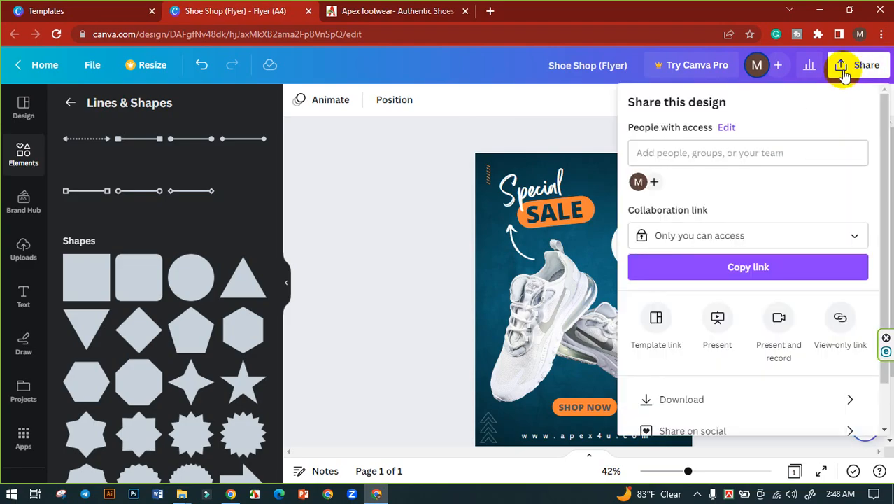
scroll(707, 301, down, 2)
click(697, 348)
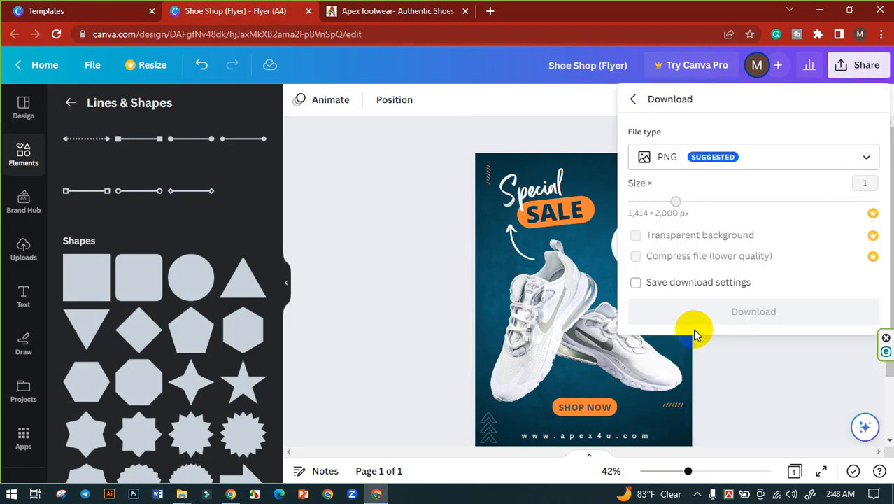
click(439, 228)
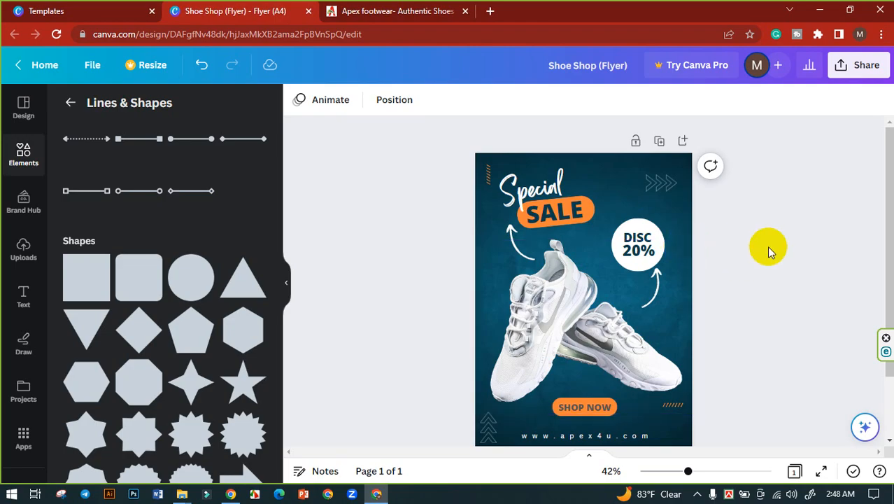
scroll(775, 255, down, 1)
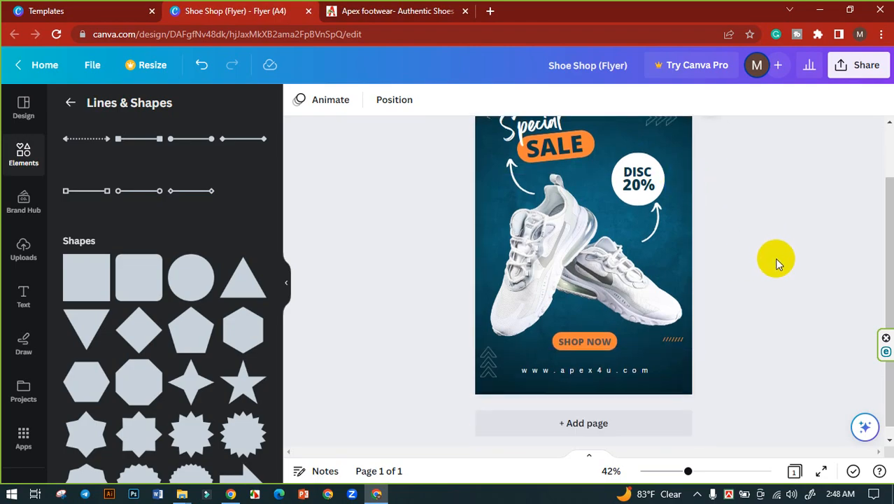
scroll(775, 259, up, 1)
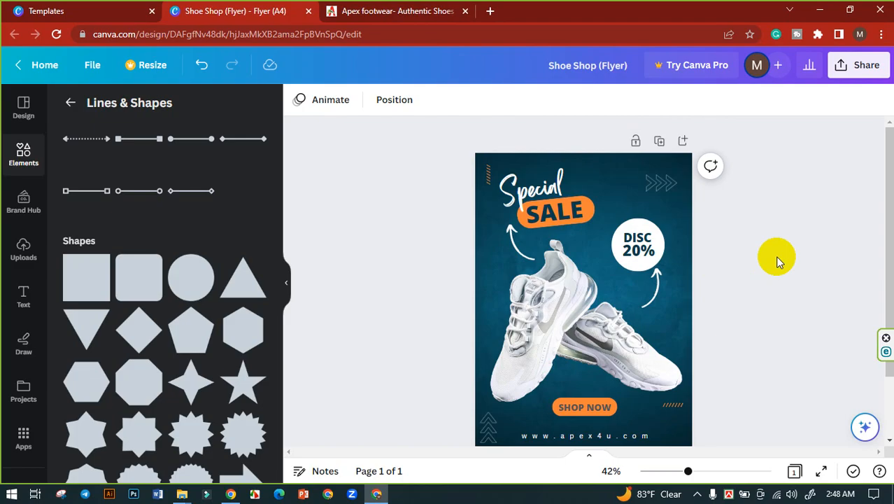